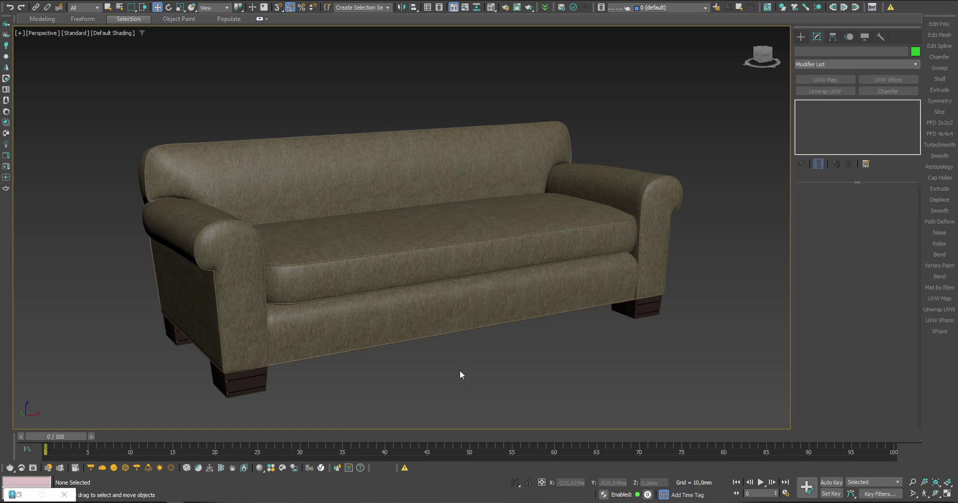
# Step: Select the sofa and orbit and zoom the viewport to inspect it
pyautogui.click(408, 310)
pyautogui.moveTo(362, 278)
pyautogui.keyDown('alt'); pyautogui.mouseDown(button='middle')
pyautogui.moveTo(361, 294)
pyautogui.moveTo(376, 288)
pyautogui.mouseUp(button='middle'); pyautogui.keyUp('alt')
pyautogui.scroll(3, 364, 332)
pyautogui.scroll(4, 364, 331)
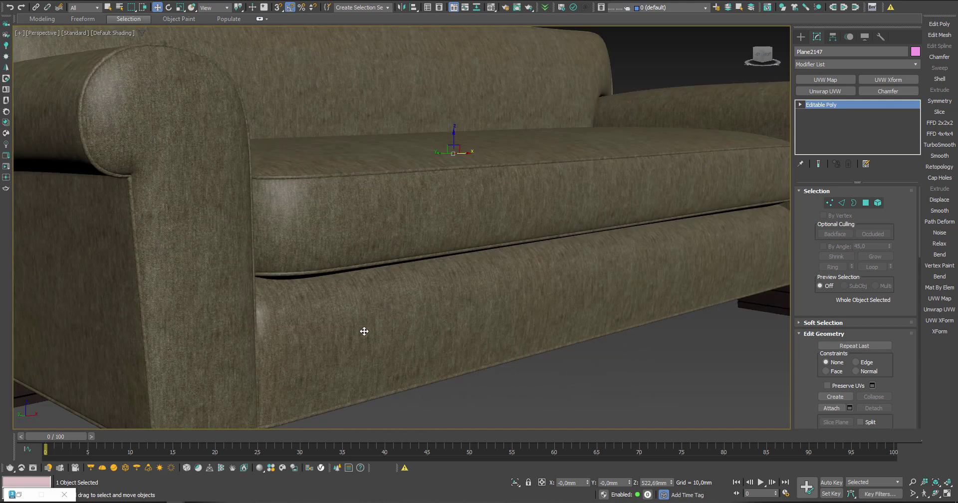
pyautogui.scroll(-4, 364, 331)
# Step: Open the Material Editor, pick the 06 - Default slot and preview its quilted base colour bitmap
pyautogui.press('m')
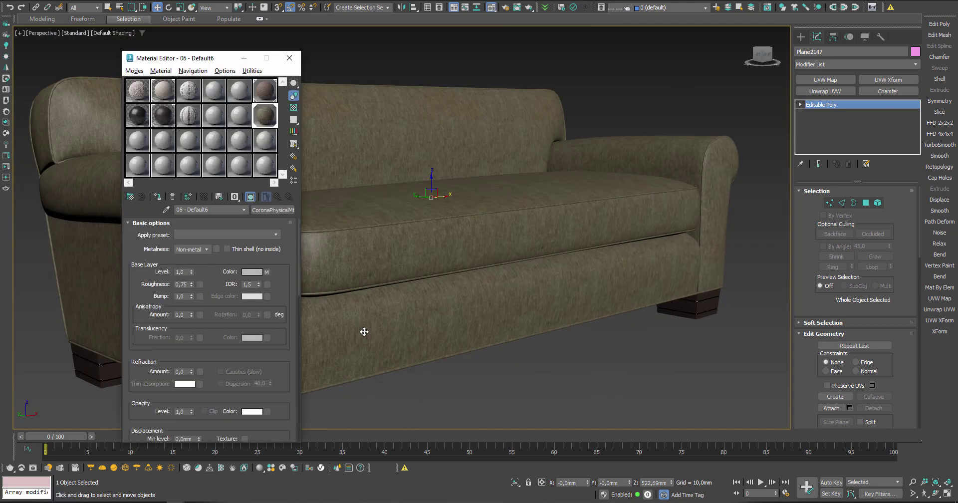
pyautogui.click(265, 95)
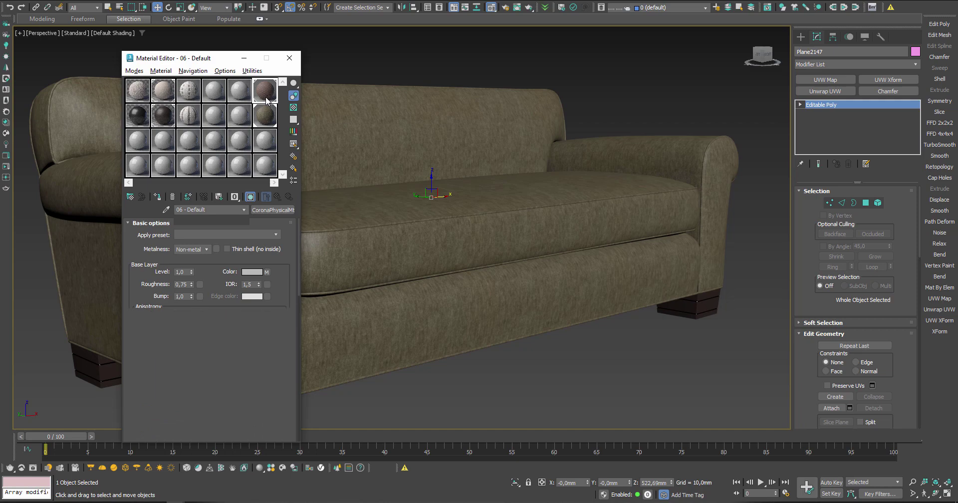
pyautogui.click(266, 272)
pyautogui.click(262, 374)
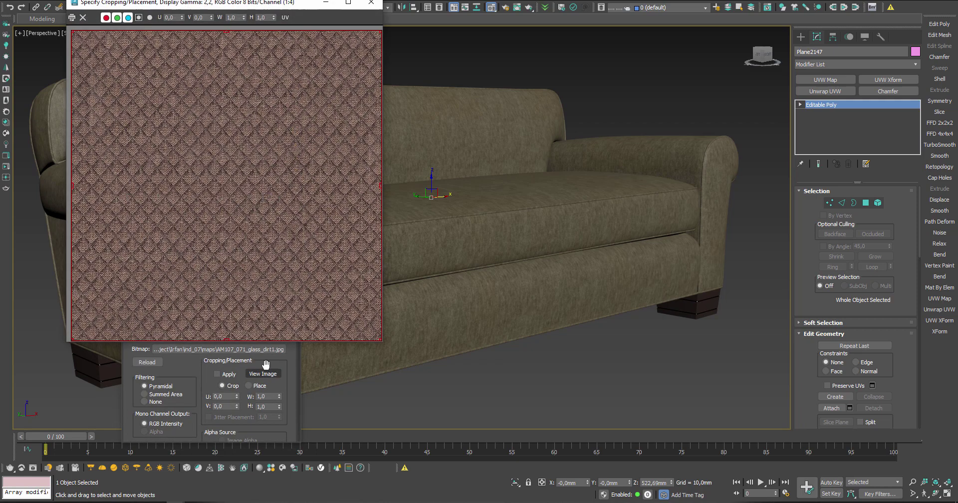
pyautogui.click(371, 2)
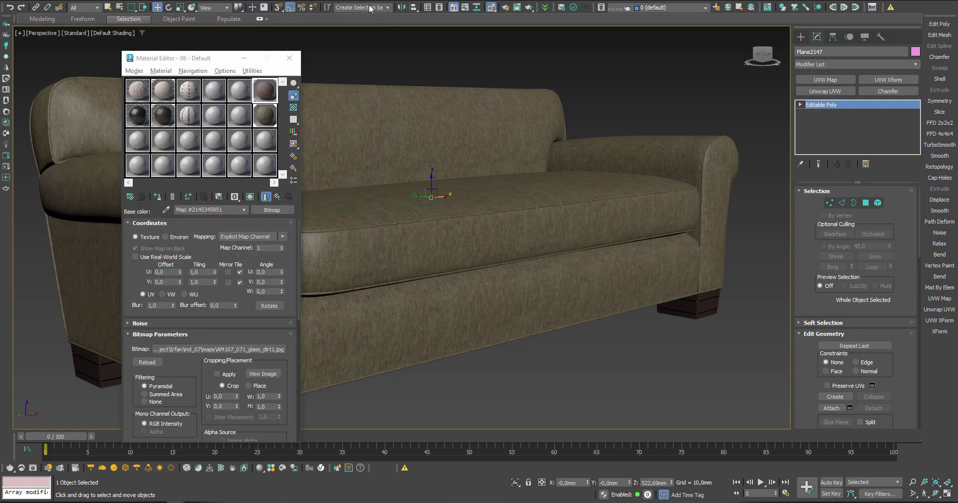
# Step: Assign the 06 - Default material to the sofa and minimize the Material Editor
pyautogui.click(156, 198)
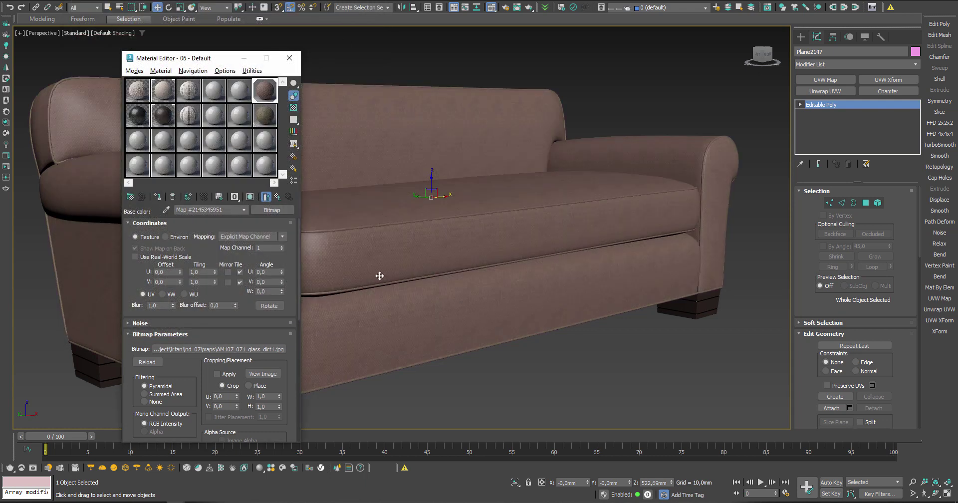
pyautogui.scroll(3, 380, 274)
pyautogui.moveTo(368, 284); pyautogui.dragTo(413, 288, button='middle')
pyautogui.scroll(3, 353, 277)
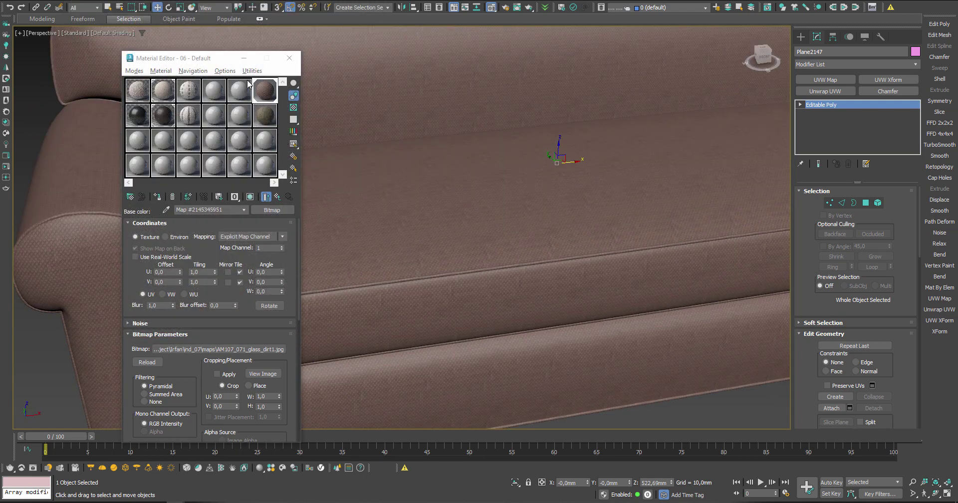
pyautogui.click(244, 58)
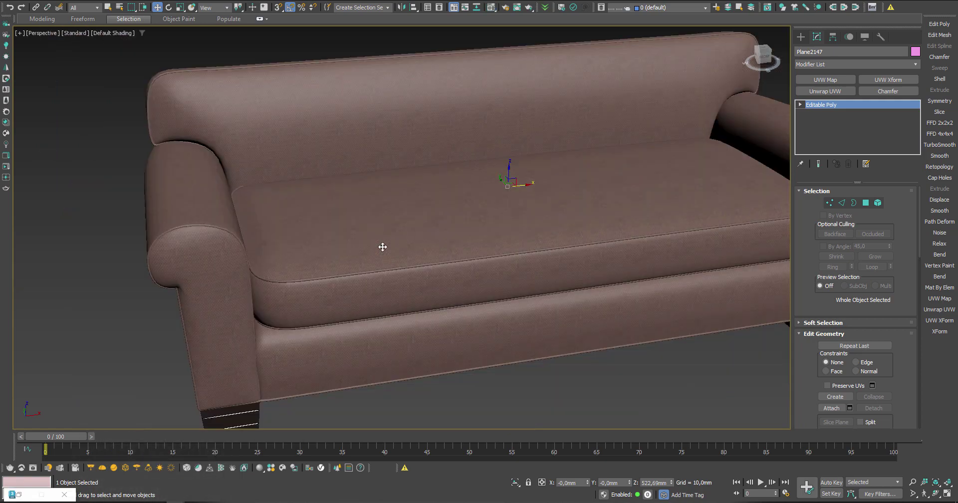
pyautogui.scroll(-4, 382, 246)
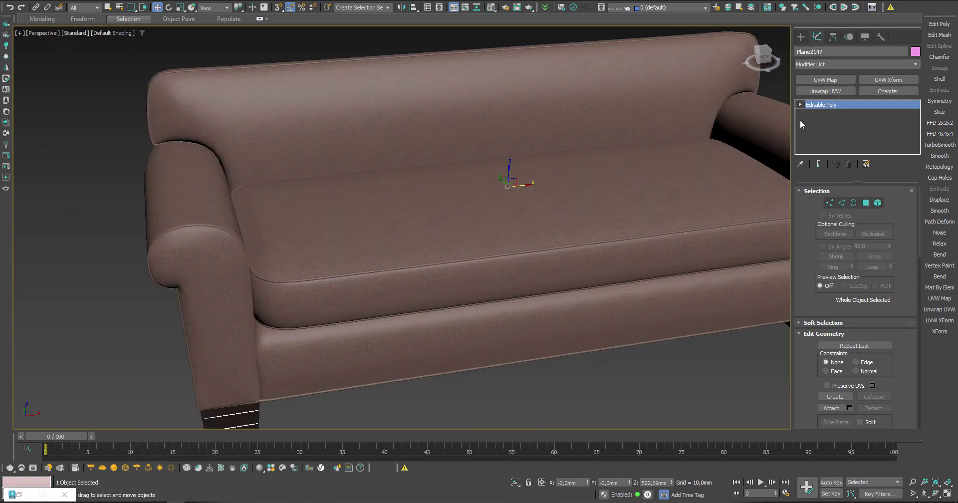
# Step: Add a Box UVW Map modifier with 1000 mm length, width and height, and select its Gizmo
pyautogui.click(821, 83)
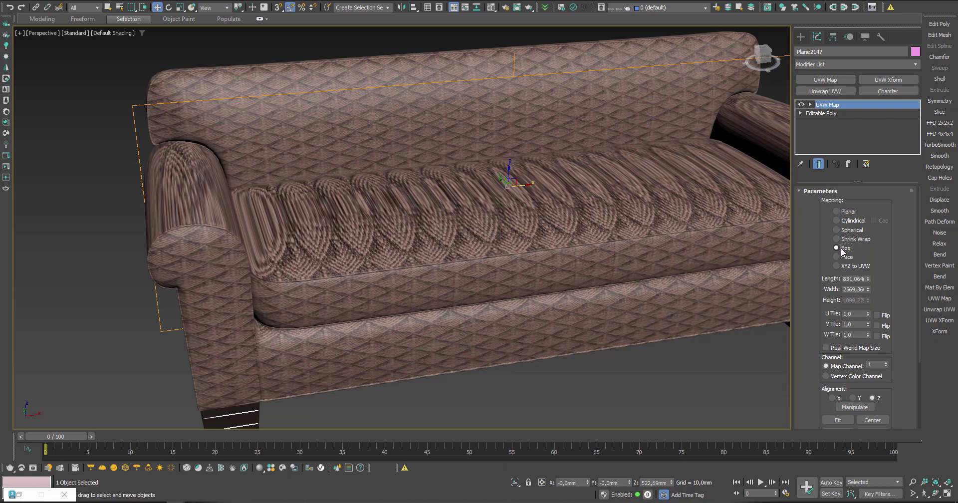
pyautogui.click(836, 247)
pyautogui.doubleClick(845, 278)
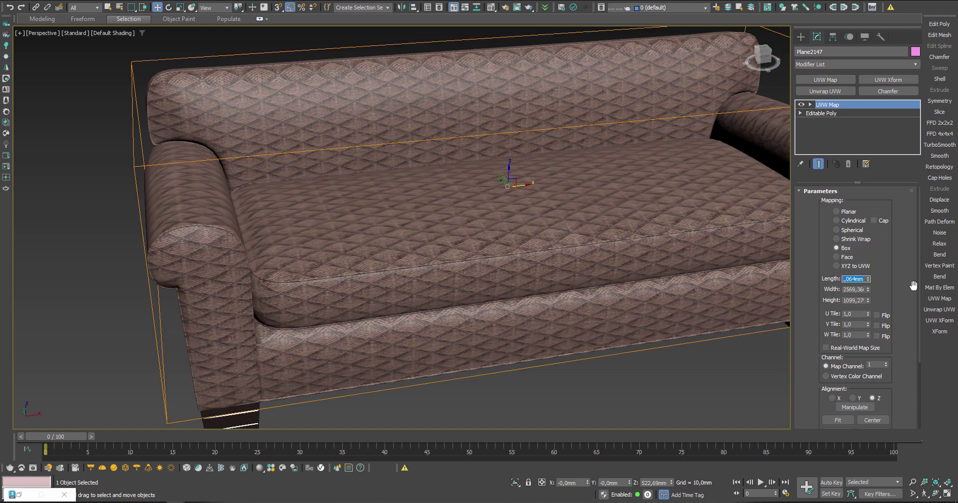
pyautogui.press('BackSpace')
pyautogui.press('Tab')
pyautogui.write('10')
pyautogui.press('Tab')
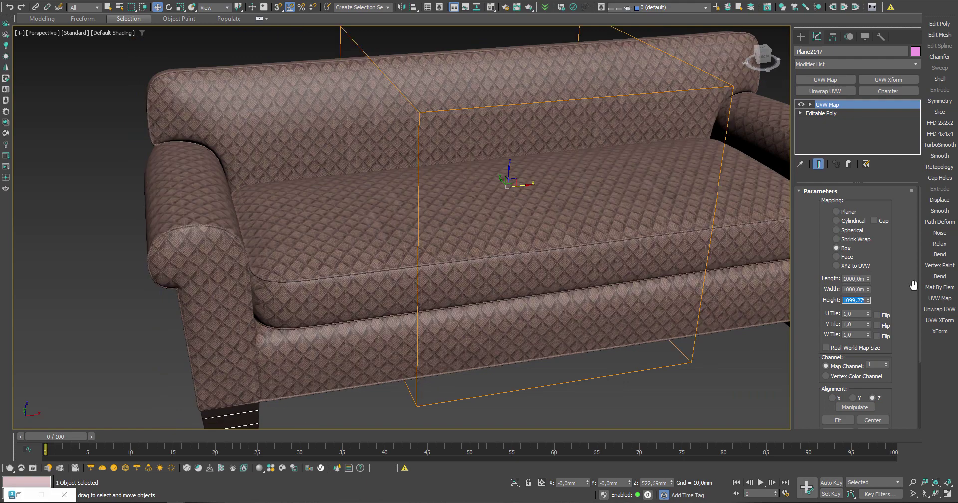
pyautogui.write('1000')
pyautogui.press('Return')
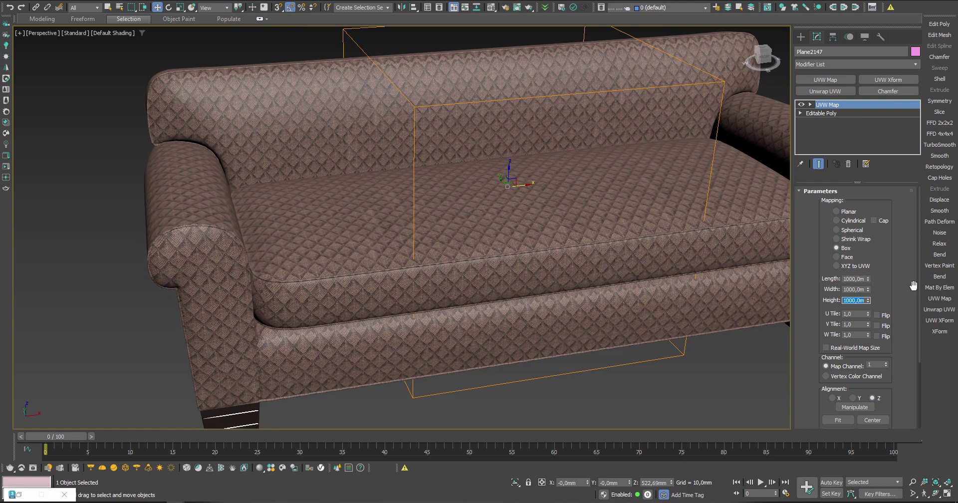
pyautogui.click(810, 104)
pyautogui.click(826, 114)
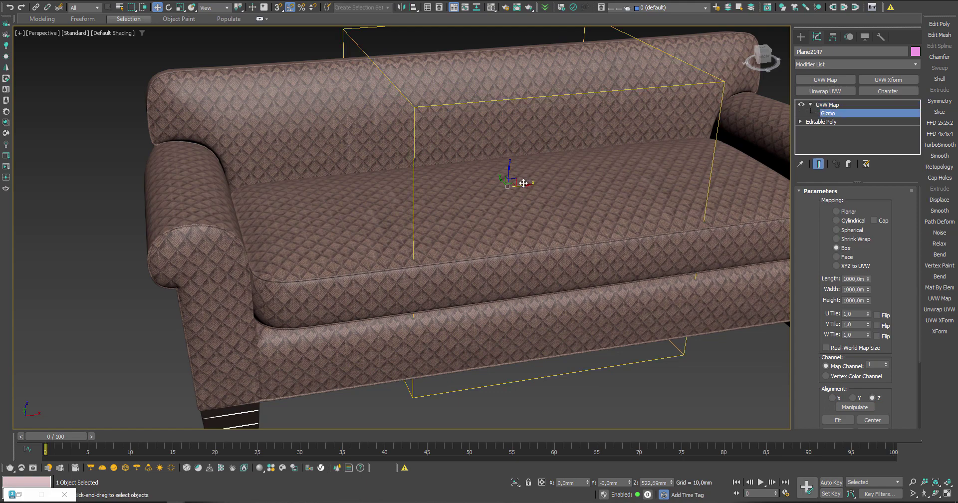
# Step: Slide the mapping gizmo left along X, trying a rotation and undoing it
pyautogui.moveTo(523, 185); pyautogui.dragTo(408, 196)
pyautogui.press('e')
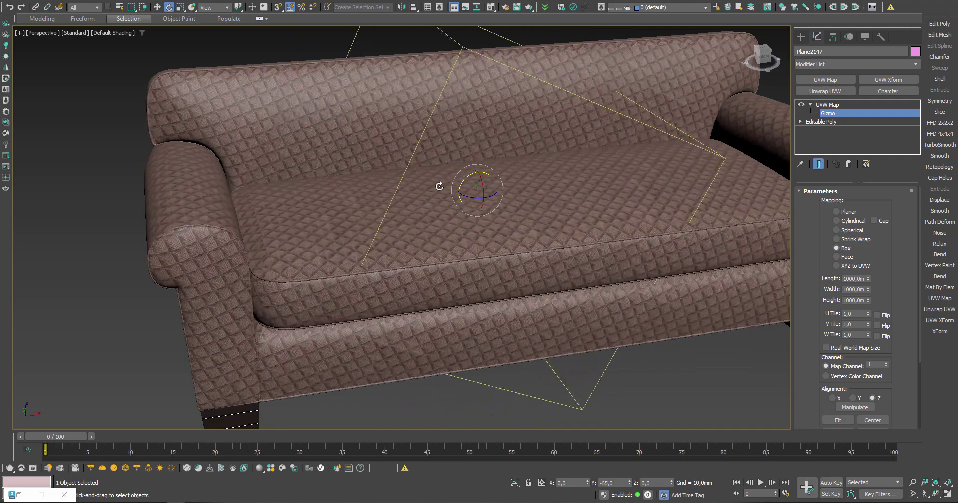
pyautogui.hotkey('ctrl', 'z')
pyautogui.hotkey('ctrl', 'y')
pyautogui.hotkey('ctrl', 'z')
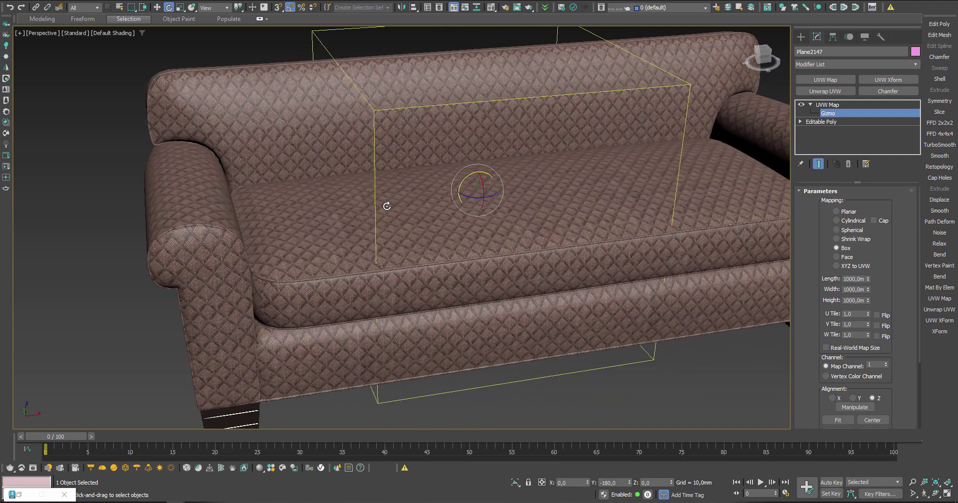
# Step: Scale the mapping gizmo up and raise it to shift the diamond pattern
pyautogui.press('r')
pyautogui.moveTo(472, 189); pyautogui.dragTo(386, 237)
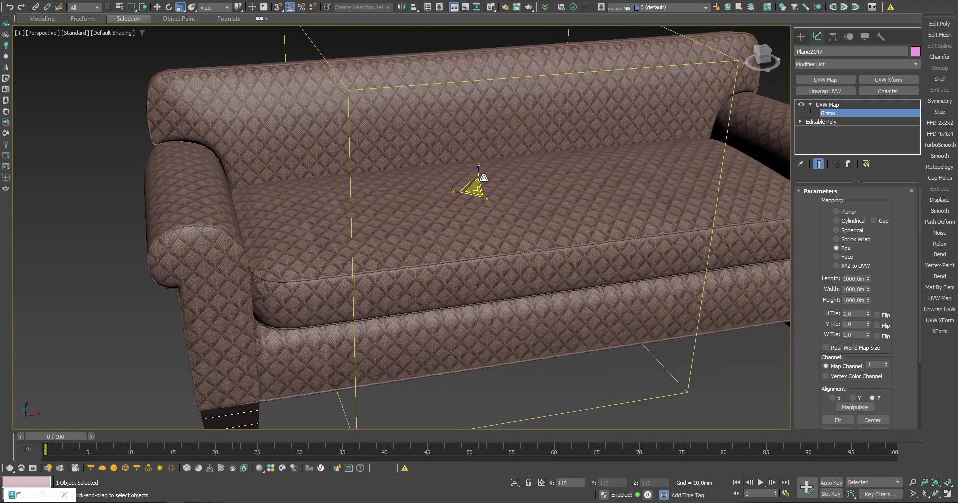
pyautogui.keyDown('alt'); pyautogui.moveTo(386, 237); pyautogui.dragTo(402, 247, button='middle'); pyautogui.keyUp('alt')
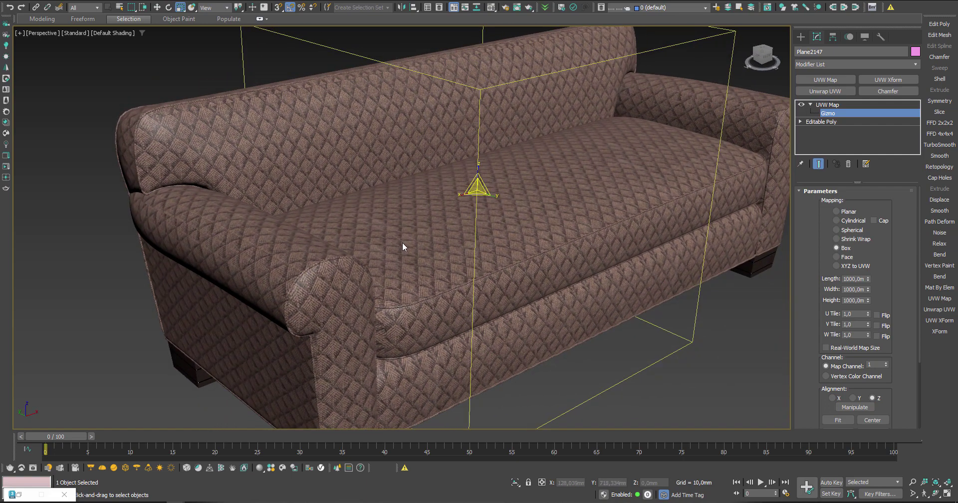
pyautogui.press('w')
pyautogui.moveTo(480, 183); pyautogui.dragTo(482, 163)
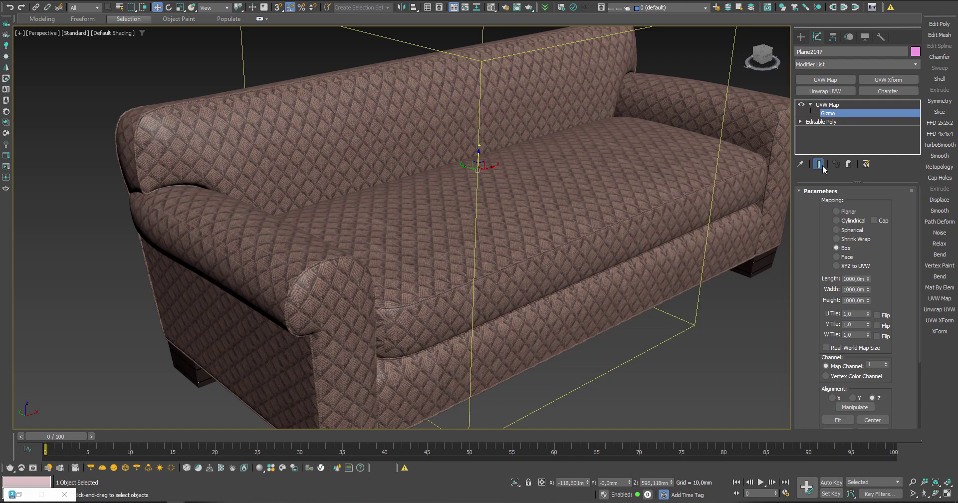
# Step: Remove the UVW Map modifier and set the fabric bitmap's U and V tiling to 0,1
pyautogui.click(848, 164)
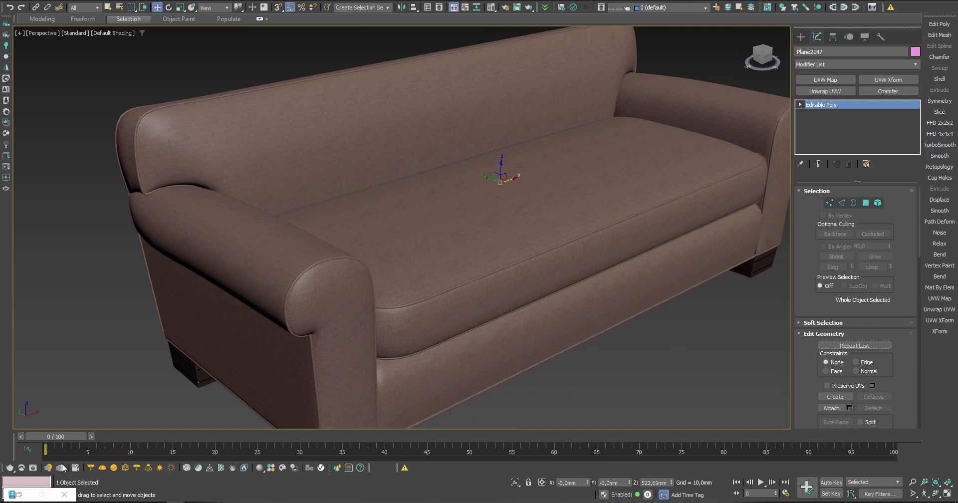
pyautogui.click(23, 496)
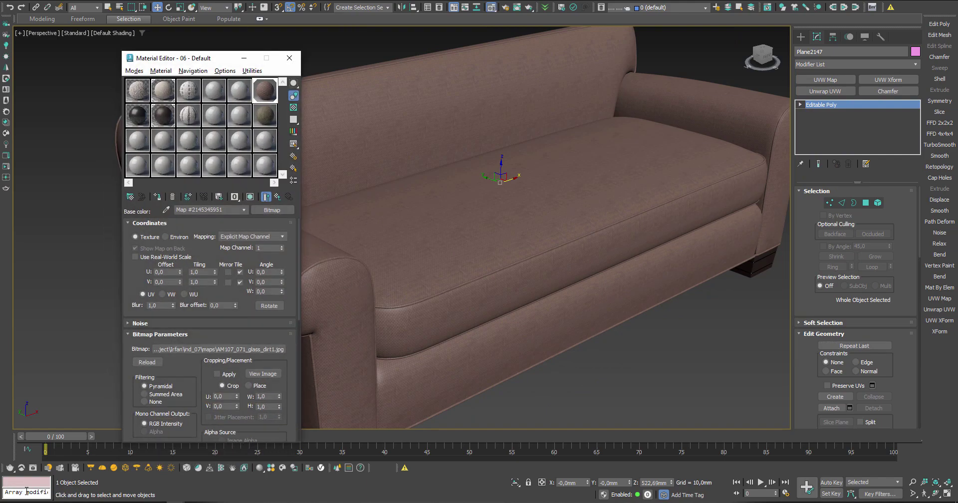
pyautogui.doubleClick(201, 272)
pyautogui.doubleClick(202, 281)
pyautogui.write('0,1')
pyautogui.press('Return')
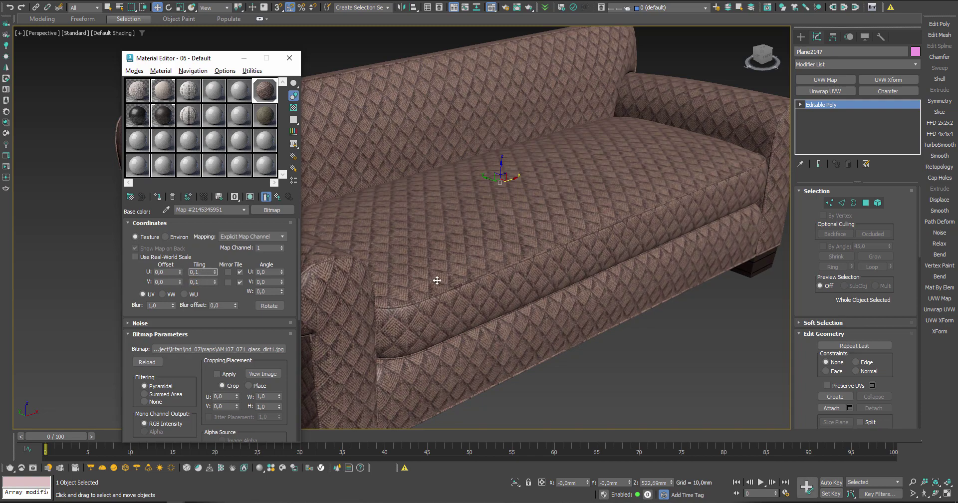
pyautogui.scroll(2, 424, 279)
pyautogui.scroll(1, 449, 277)
pyautogui.scroll(1, 469, 270)
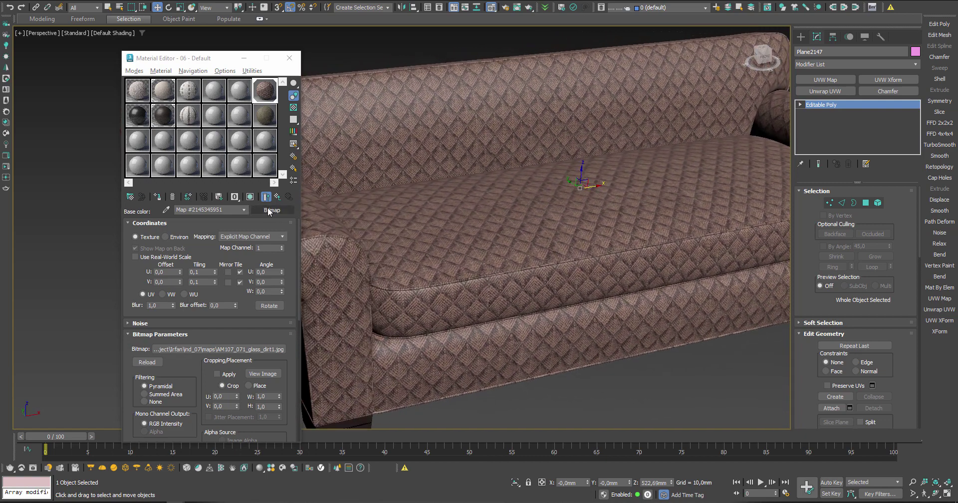
pyautogui.click(277, 196)
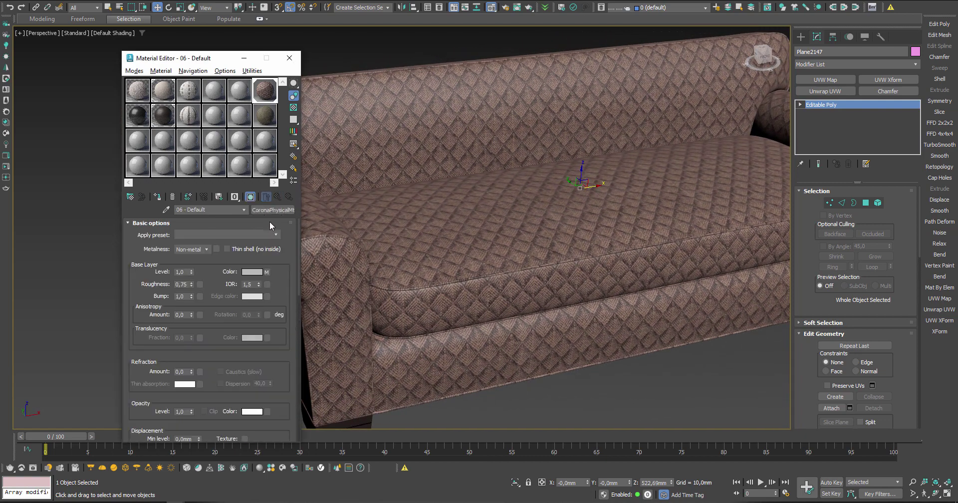
# Step: Copy the fabric bitmap into the Bump slot and swap its image for AM107_071_glass_dirt1_b.png
pyautogui.moveTo(267, 272); pyautogui.dragTo(199, 297)
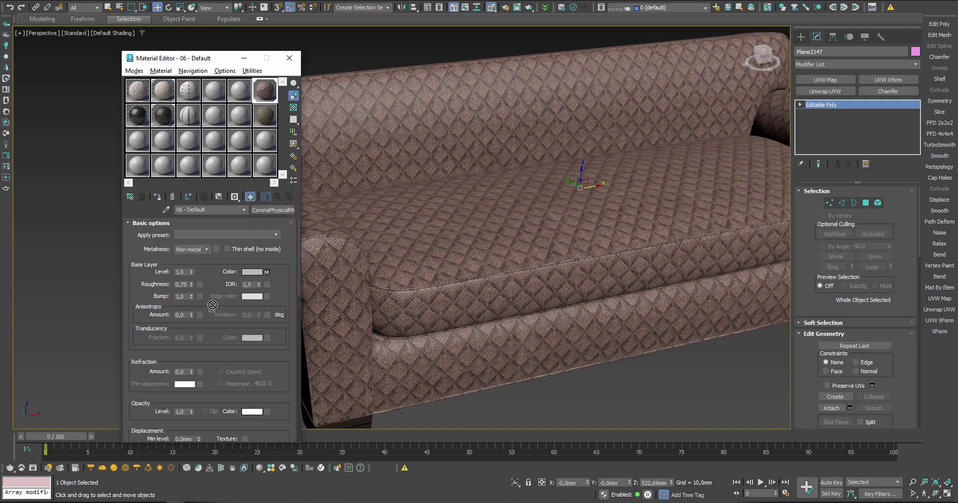
pyautogui.click(190, 286)
pyautogui.click(198, 297)
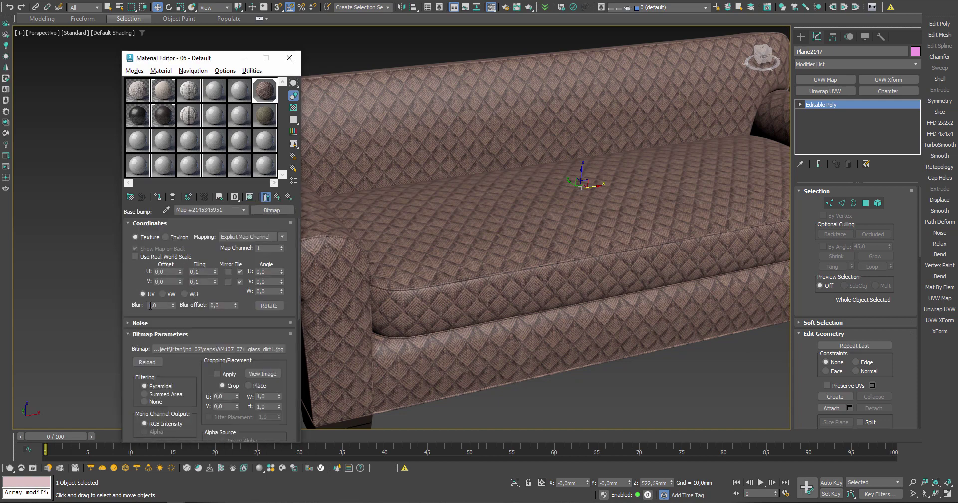
pyautogui.click(237, 352)
pyautogui.click(316, 235)
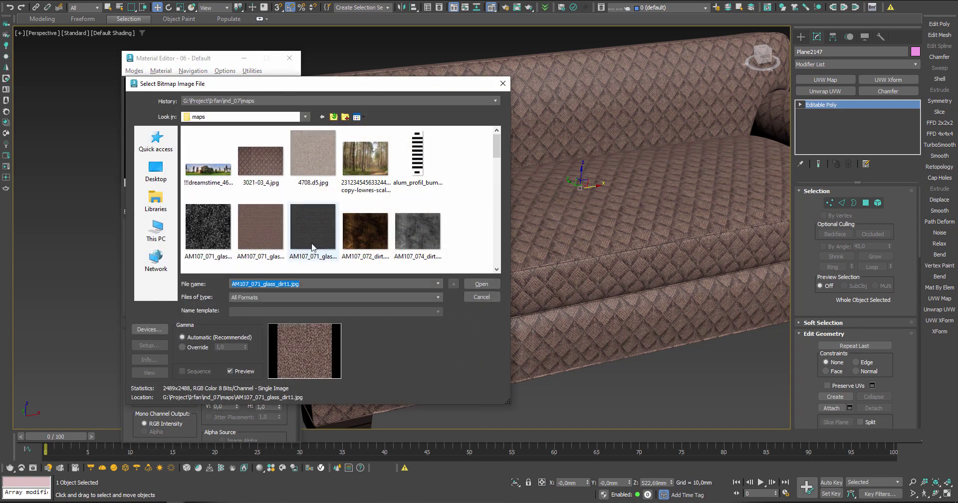
pyautogui.click(480, 284)
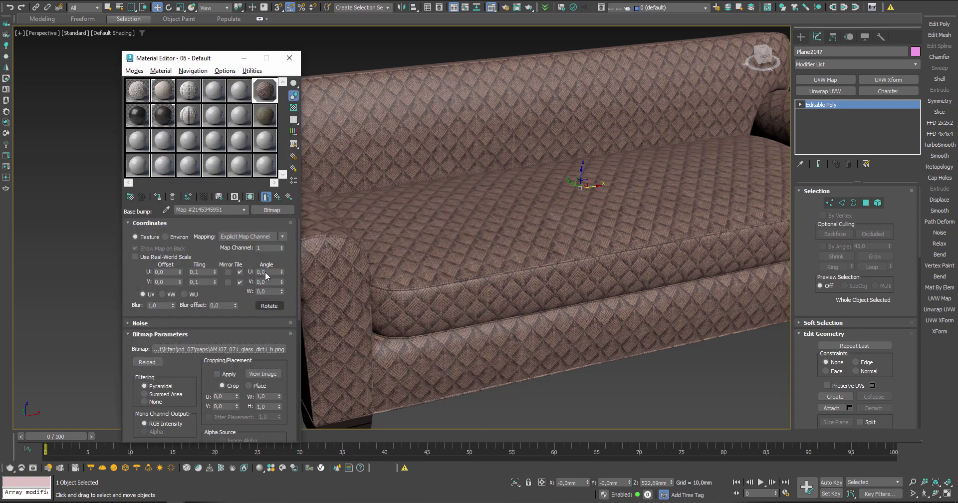
pyautogui.click(277, 196)
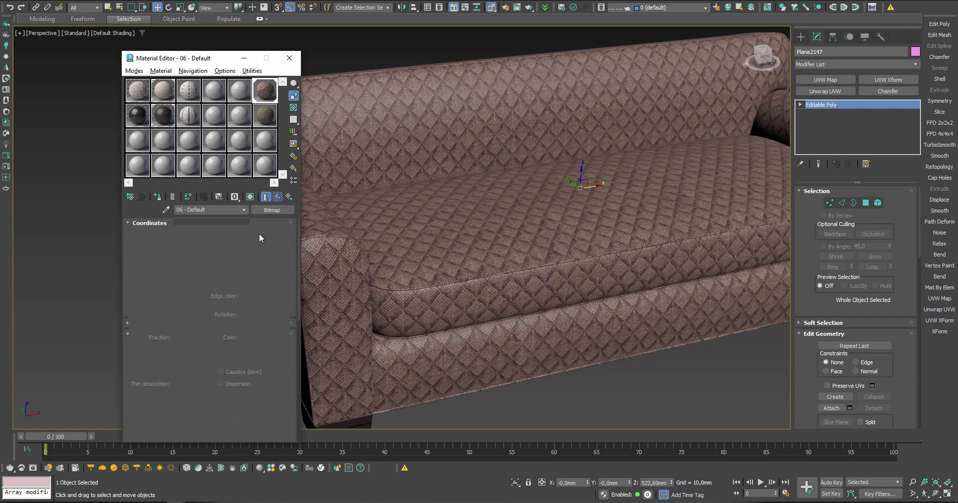
# Step: Copy the bump map into Roughness as an independent copy and enable Invert in its Output
pyautogui.moveTo(195, 298); pyautogui.dragTo(198, 296)
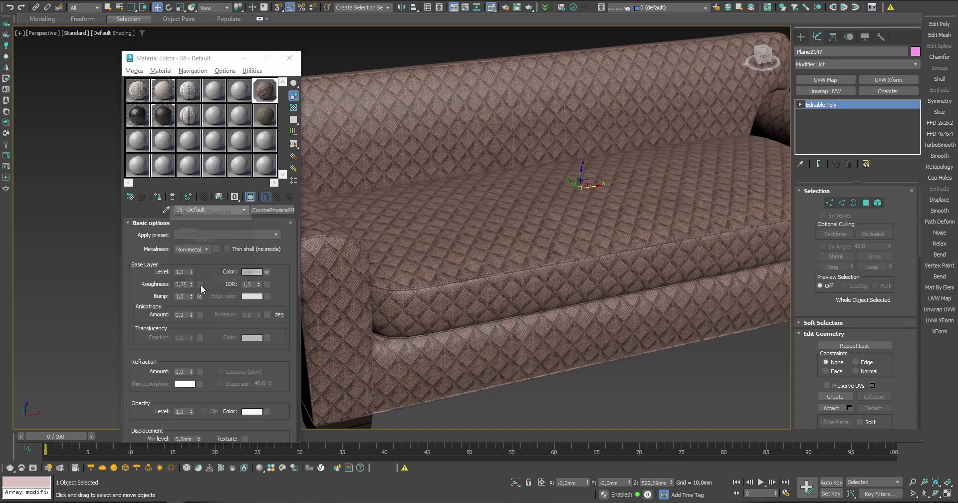
pyautogui.click(189, 283)
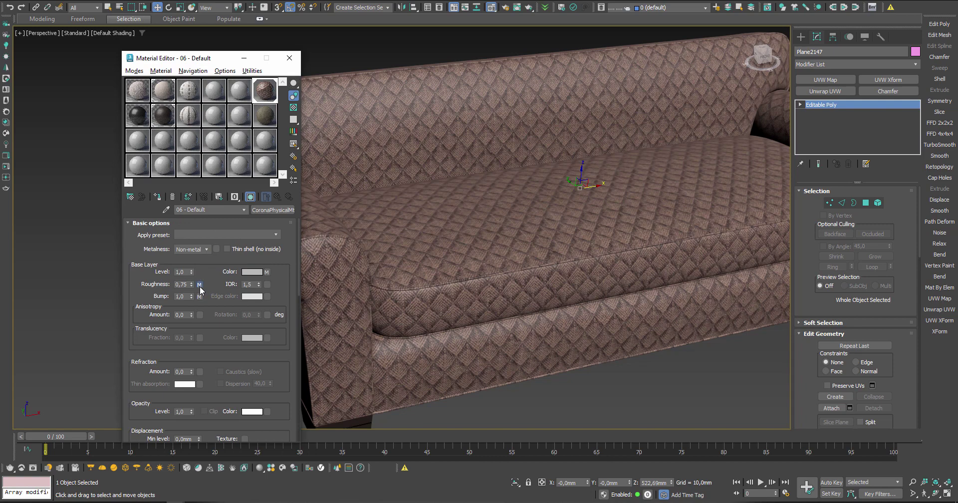
pyautogui.click(199, 284)
pyautogui.scroll(-3, 180, 339)
pyautogui.scroll(-3, 169, 333)
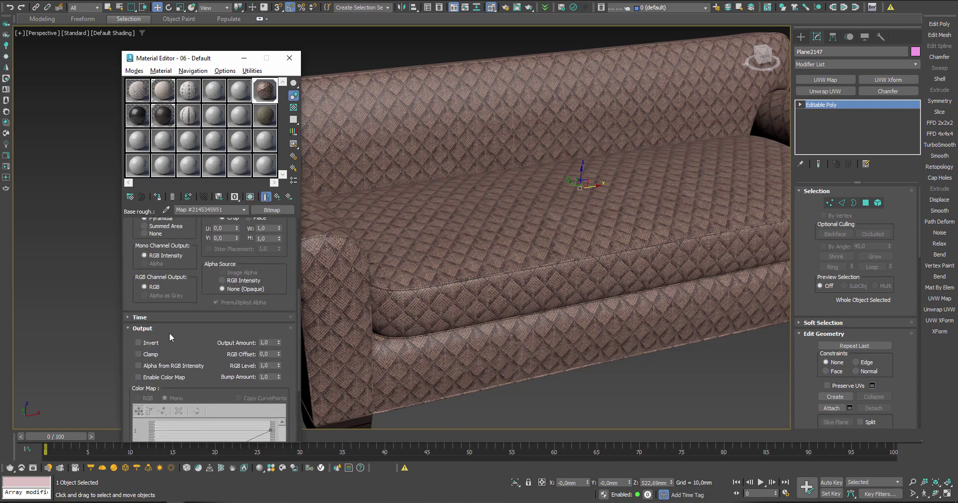
pyautogui.click(149, 343)
# Step: Return to the parent material and start editing the base colour bitmap's U tiling
pyautogui.click(277, 196)
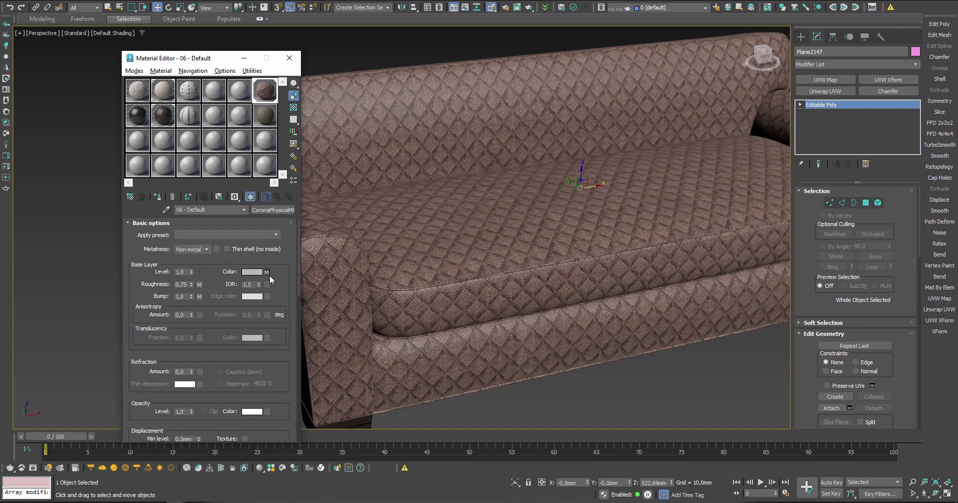
pyautogui.click(268, 272)
pyautogui.click(197, 272)
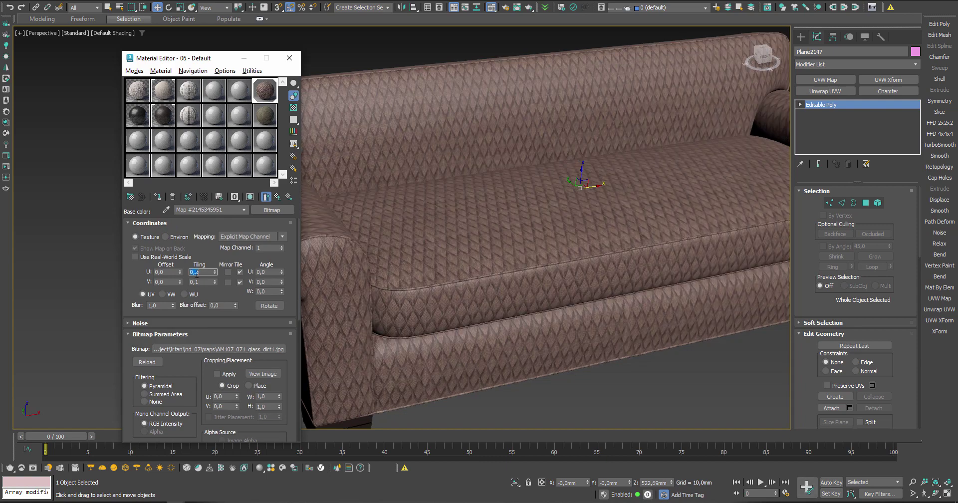
# Step: Set the base colour bitmap's U and V tiling to 0,2
pyautogui.click(199, 282)
pyautogui.write('0,2')
pyautogui.press('Return')
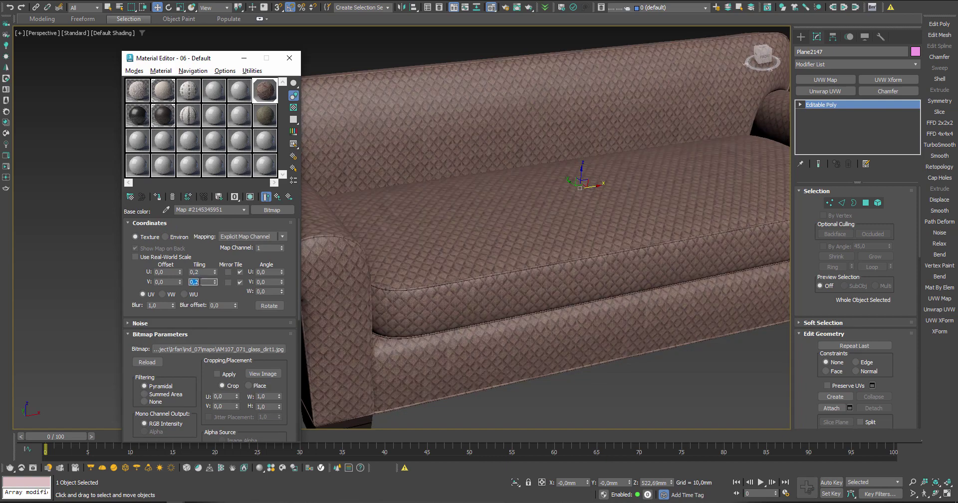
pyautogui.click(277, 197)
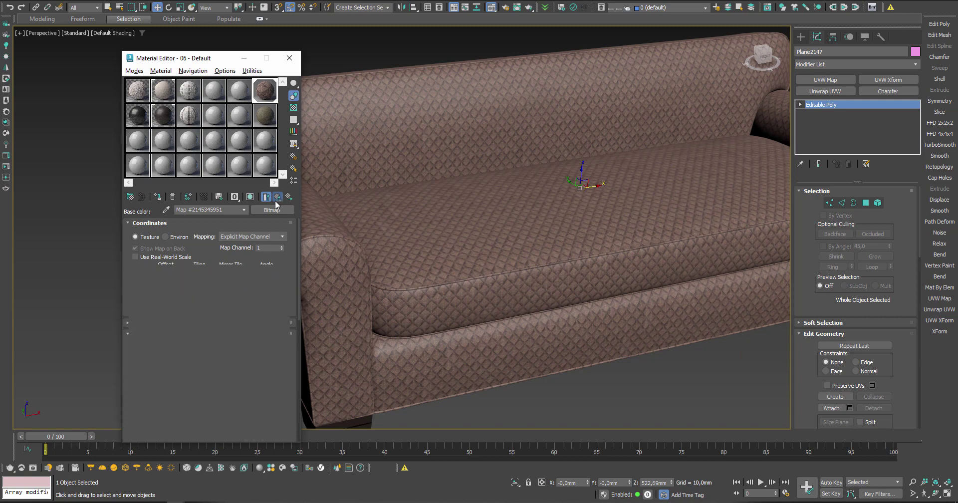
# Step: Set the roughness bitmap's U and V tiling to 0,2
pyautogui.click(200, 284)
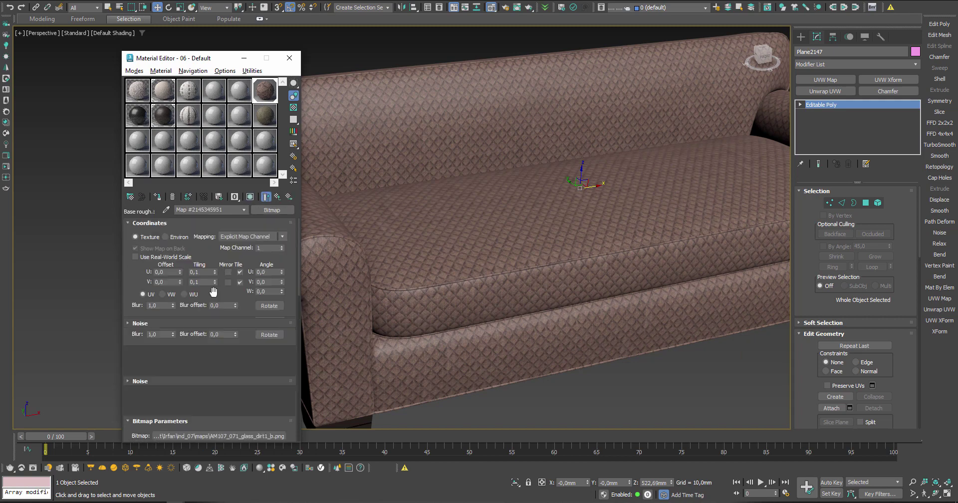
pyautogui.click(207, 272)
pyautogui.write('0,2')
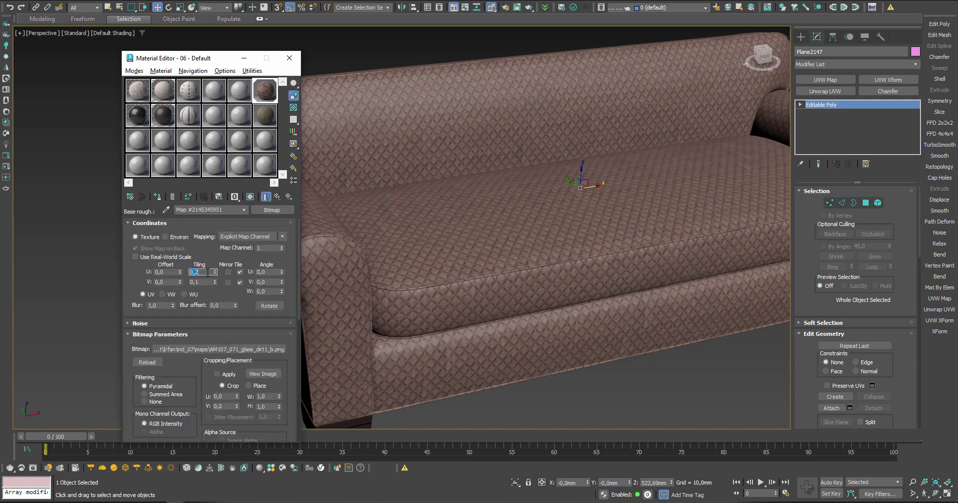
pyautogui.click(205, 282)
pyautogui.click(278, 197)
pyautogui.click(278, 198)
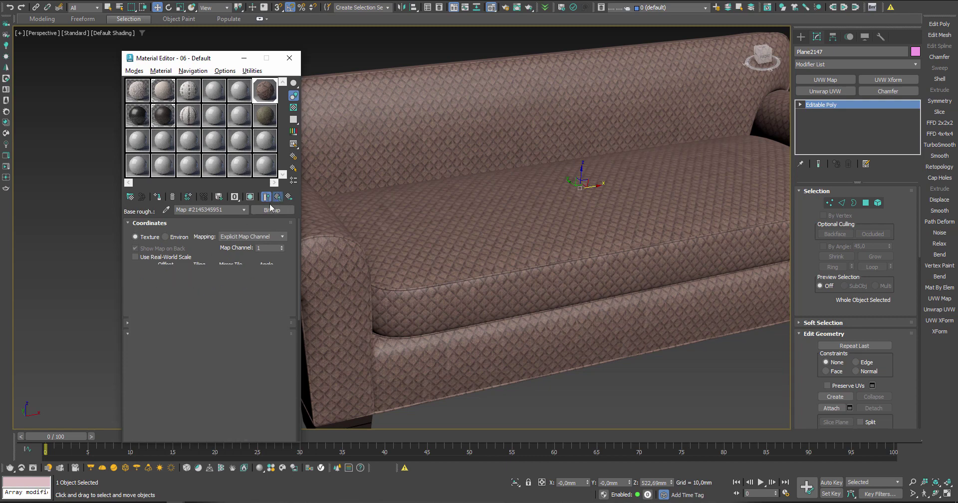
# Step: Set the bump bitmap's U and V tiling to 0,2
pyautogui.click(200, 297)
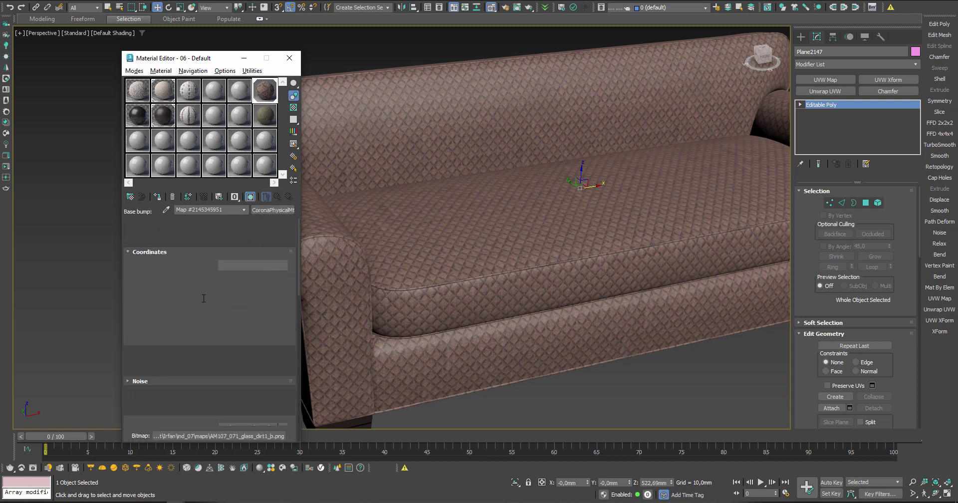
pyautogui.click(208, 272)
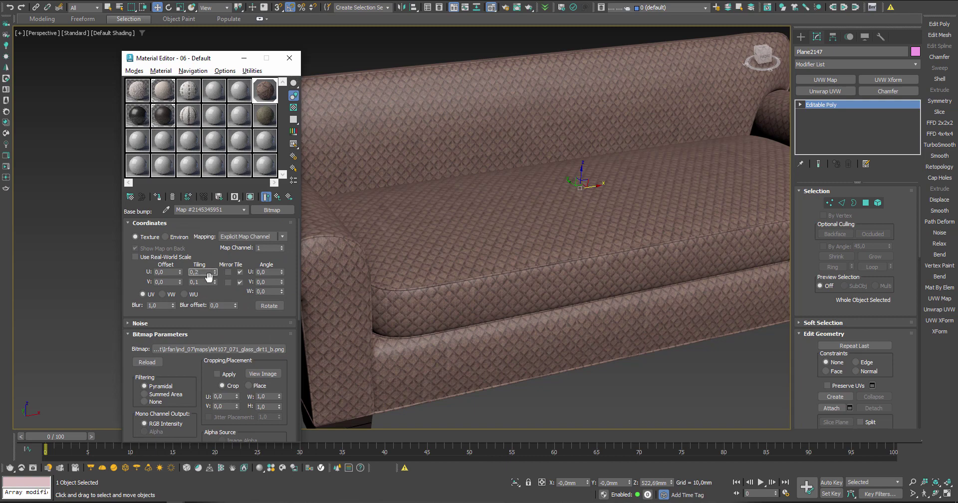
pyautogui.click(210, 280)
pyautogui.click(277, 197)
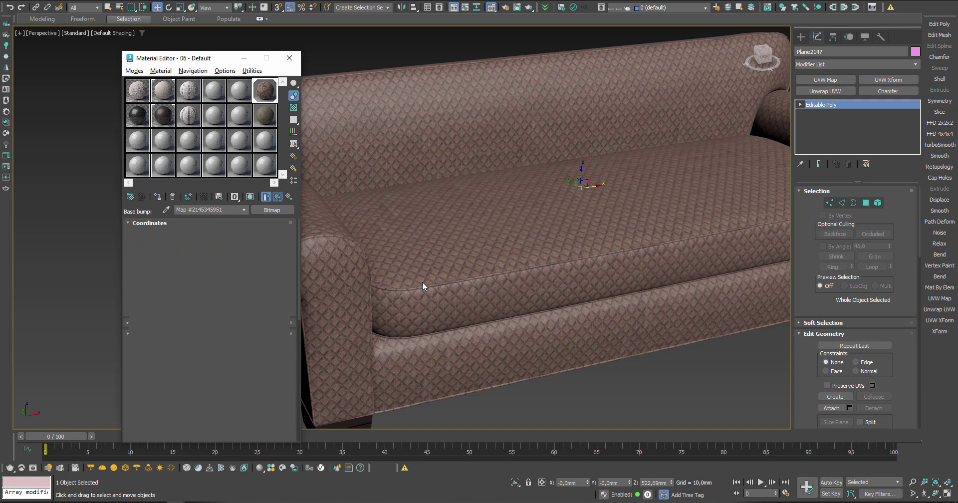
# Step: Return to the parent material and add a UVW Xform modifier above the Editable Poly
pyautogui.press('Up')
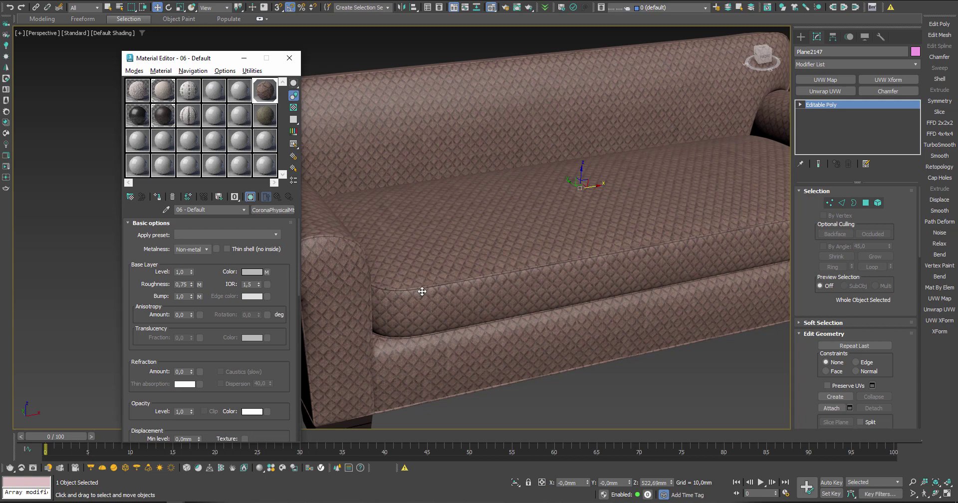
pyautogui.click(880, 80)
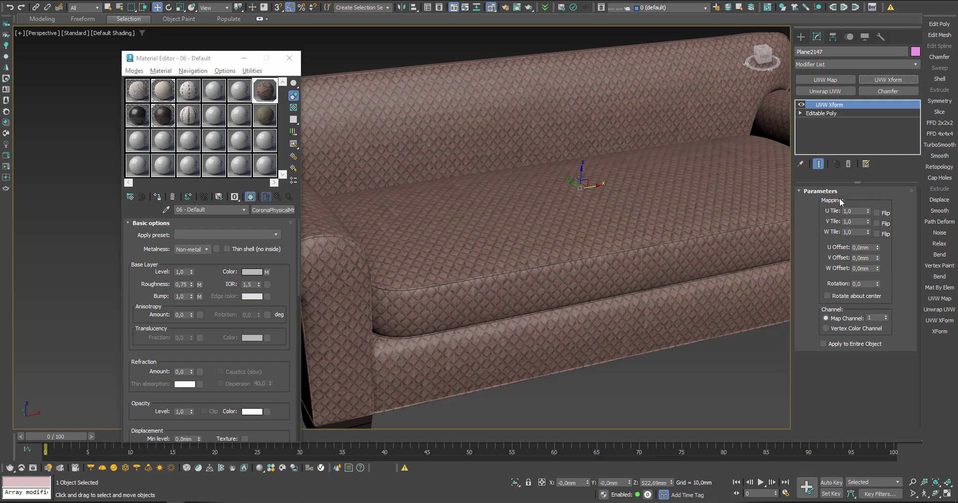
# Step: Enter 0,5 for both U Tile and V Tile in the UVW Xform parameters
pyautogui.click(266, 272)
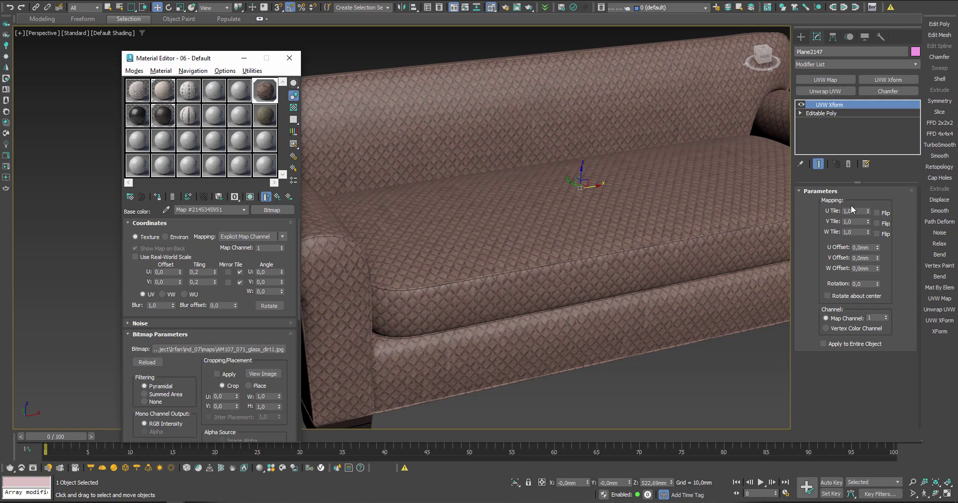
pyautogui.moveTo(868, 211); pyautogui.dragTo(871, 223)
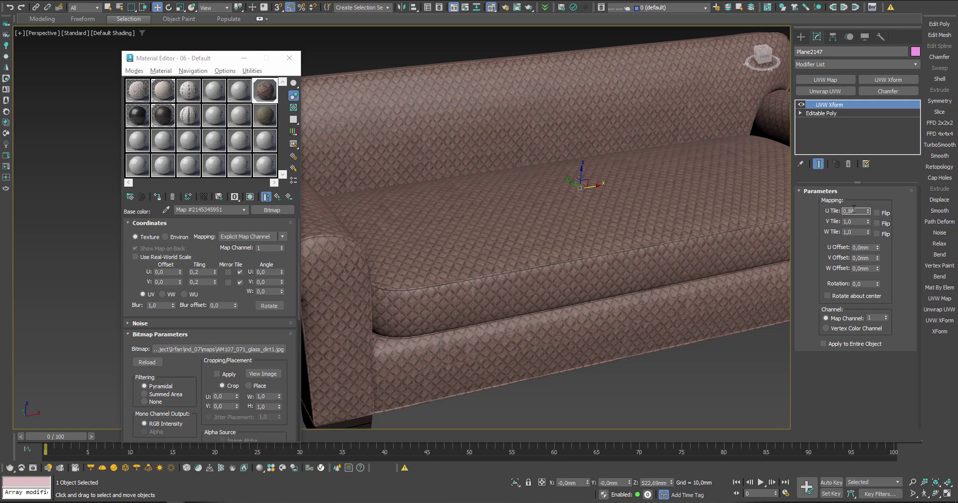
pyautogui.write('5')
pyautogui.press('Return')
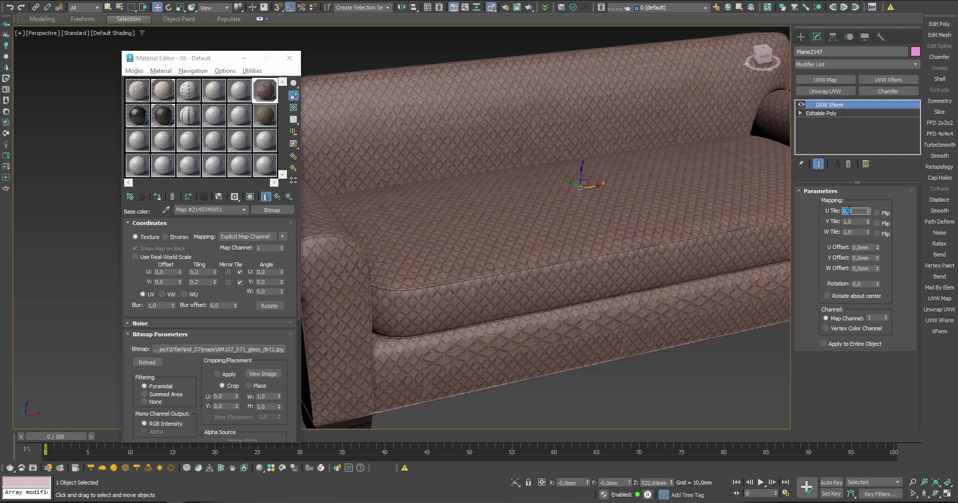
pyautogui.press('Tab')
pyautogui.write('0,5')
pyautogui.click(854, 212)
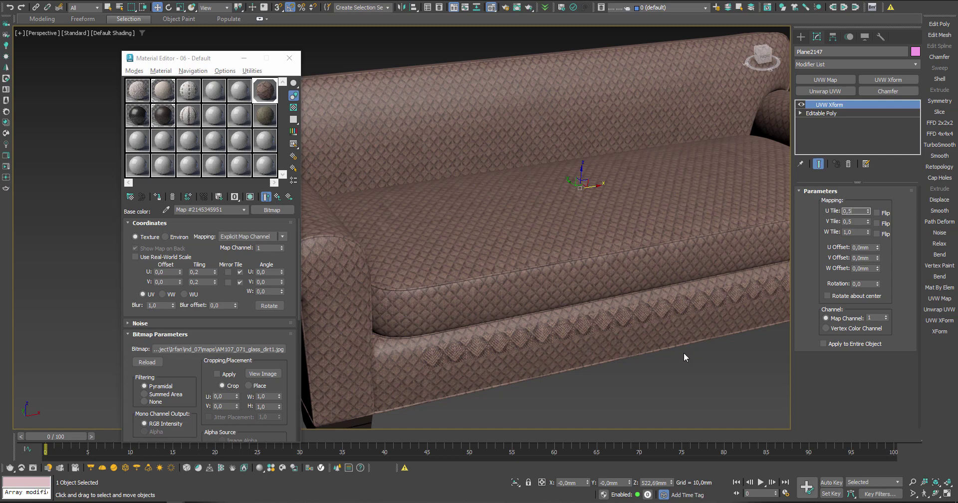
# Step: Apply the UVW Xform to the entire sofa, offsetting U -0,23mm and V 0,14mm, rotated 28
pyautogui.click(823, 343)
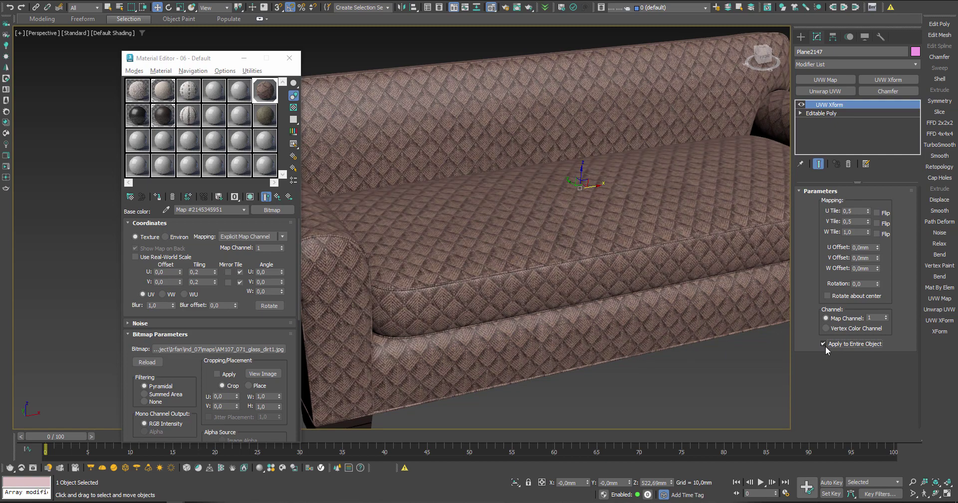
pyautogui.moveTo(878, 249); pyautogui.dragTo(879, 255)
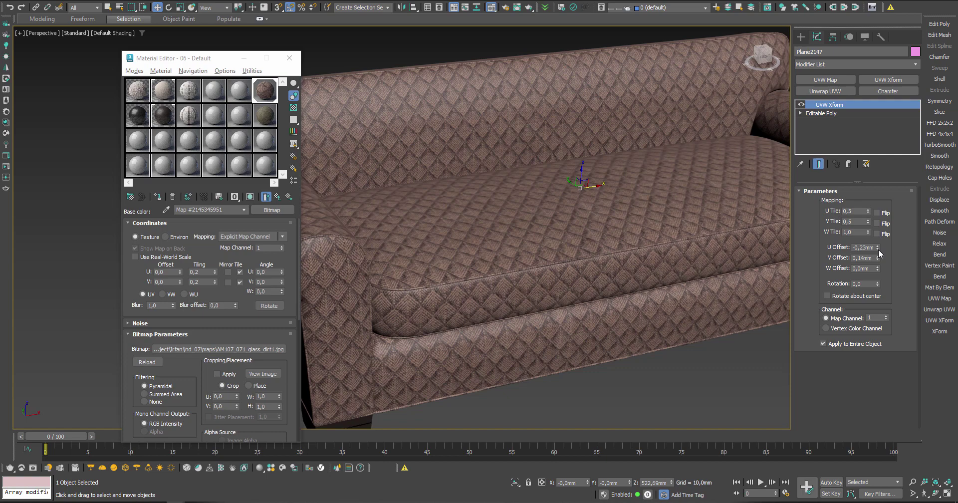
pyautogui.moveTo(877, 284); pyautogui.dragTo(886, 270)
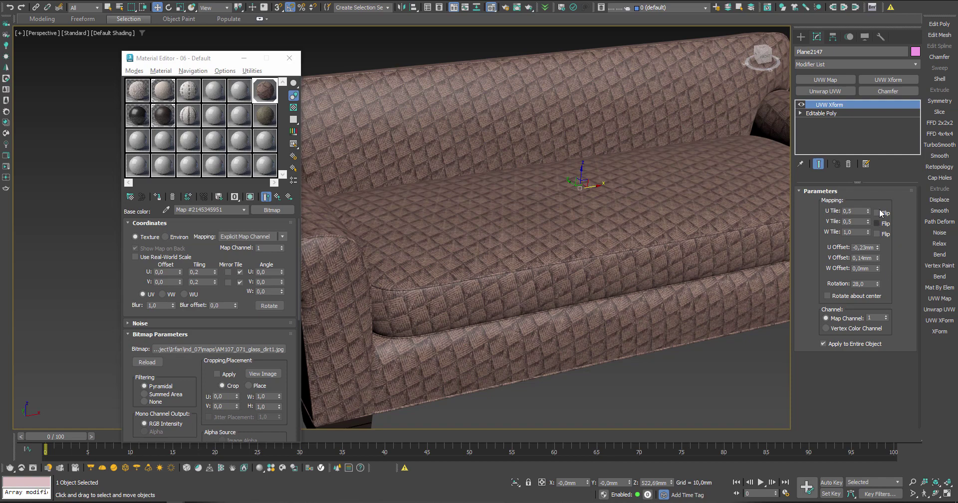
# Step: Go back up to the 06 - Default CoronaPhysicalMtl basic options
pyautogui.click(273, 209)
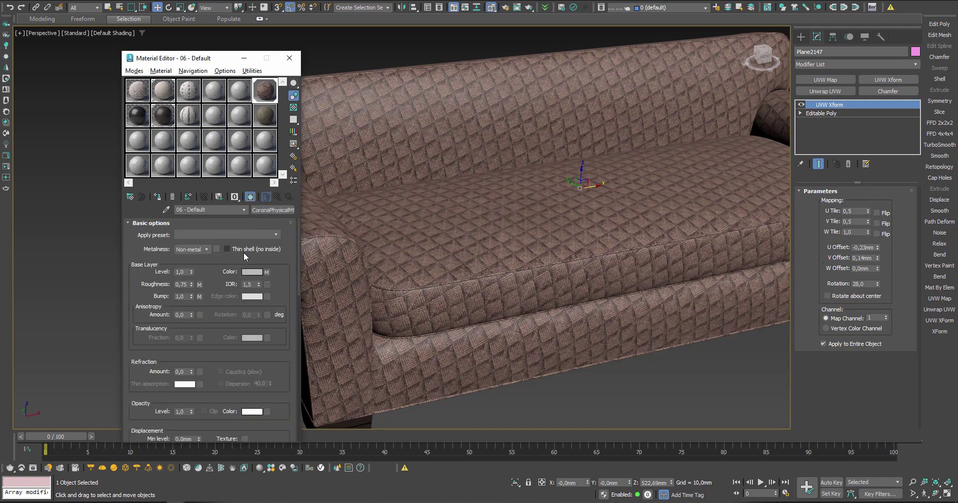